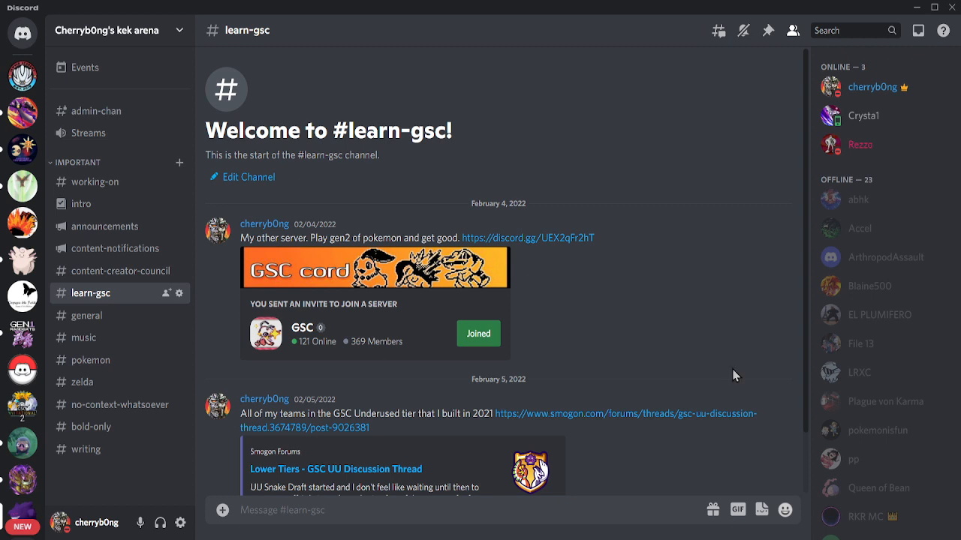
# Step: Browse the #intro, #content-creator-council and #learn-gsc channels, then settle on #general chat
pyautogui.click(102, 203)
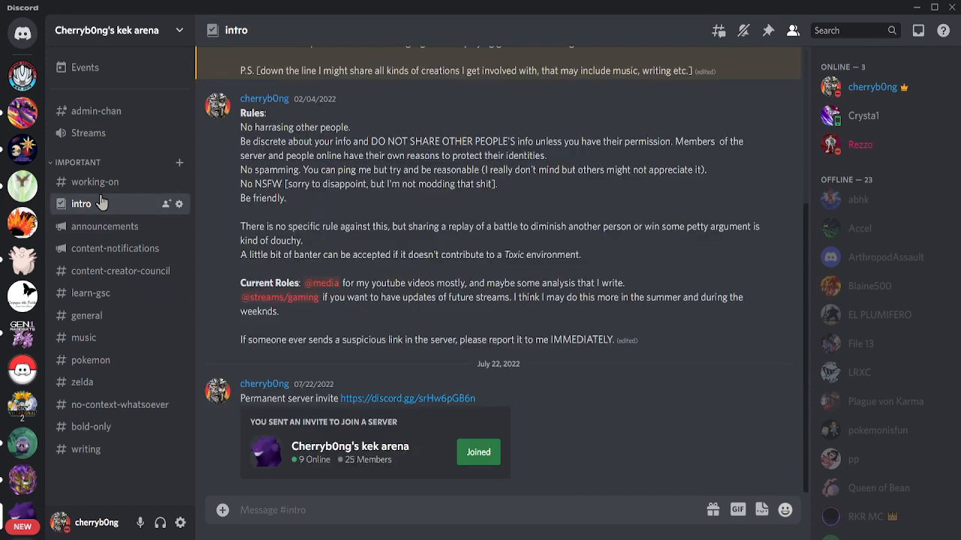
pyautogui.scroll(5, 357, 255)
pyautogui.scroll(-3, 357, 255)
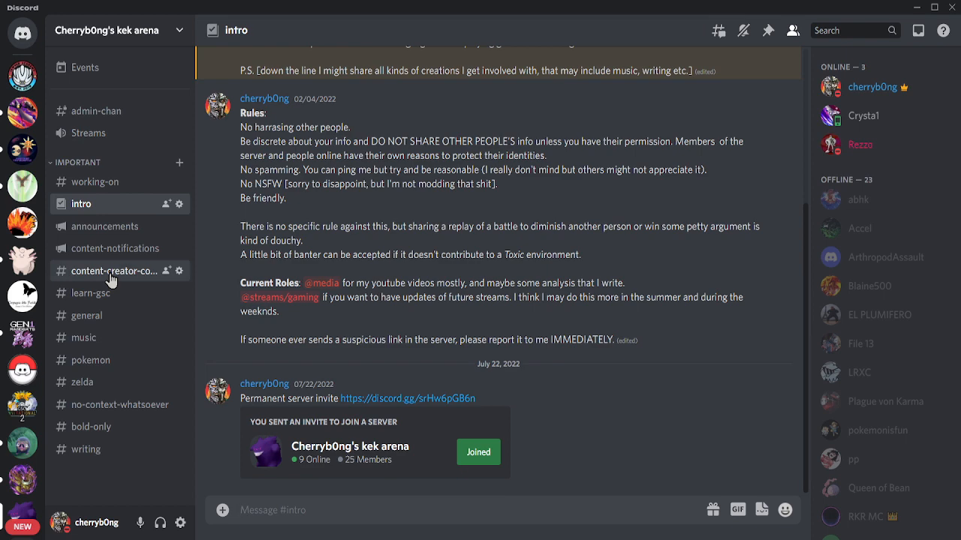
pyautogui.click(111, 274)
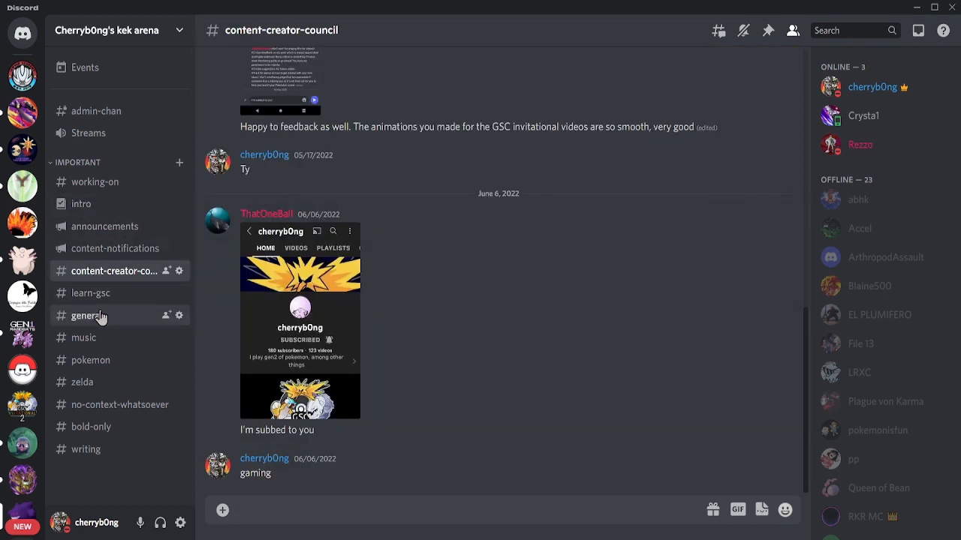
pyautogui.click(97, 296)
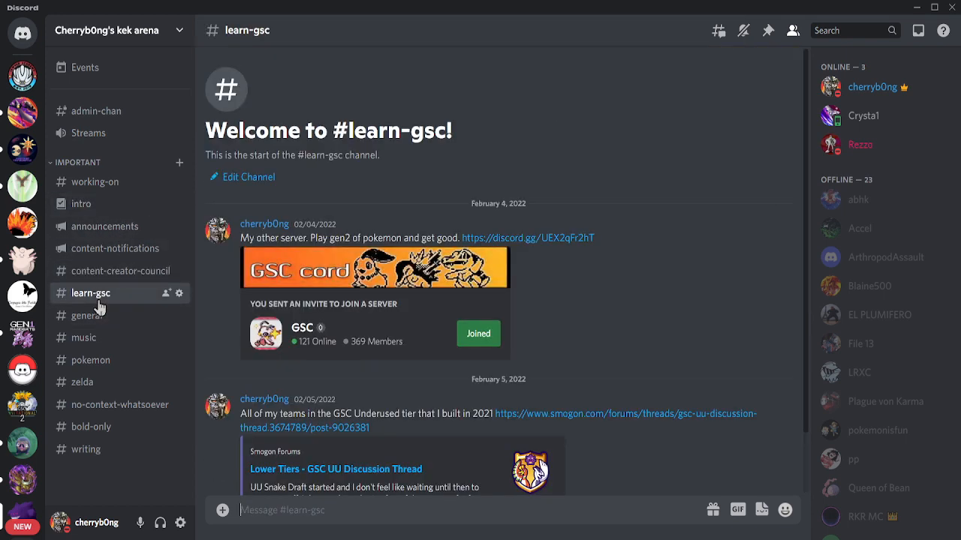
pyautogui.click(96, 332)
pyautogui.scroll(-1, 876, 300)
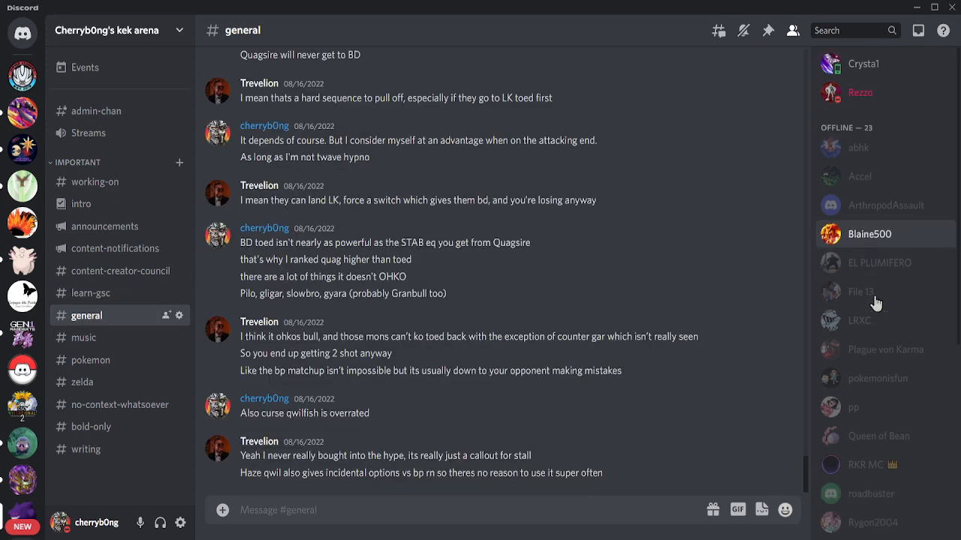
pyautogui.scroll(1, 879, 302)
pyautogui.scroll(1, 876, 300)
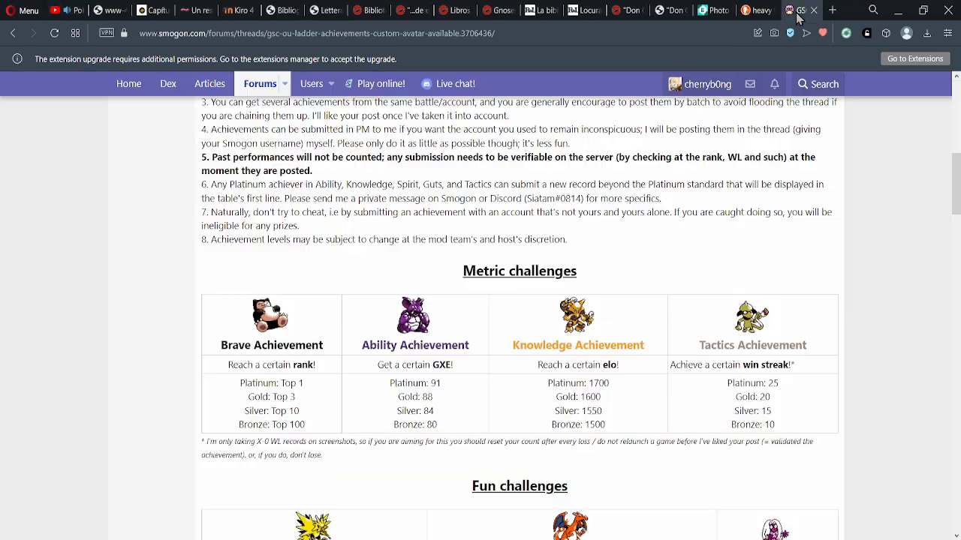
pyautogui.scroll(3, 401, 259)
pyautogui.scroll(3, 426, 240)
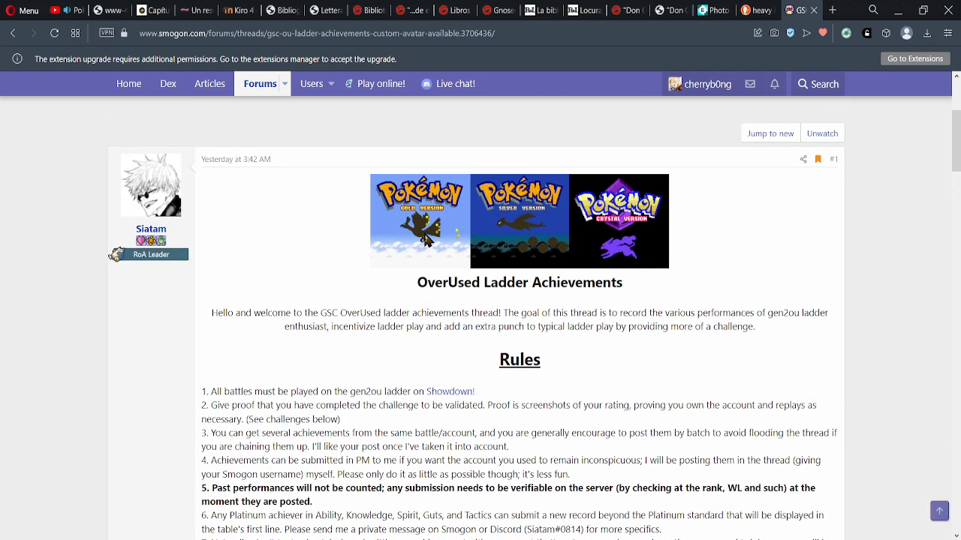
pyautogui.scroll(3, 323, 251)
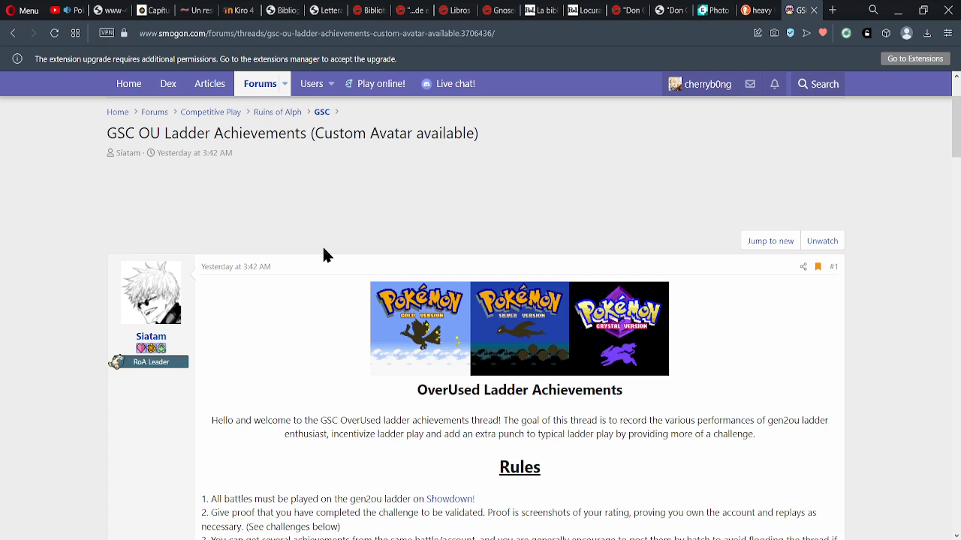
pyautogui.scroll(-3, 324, 251)
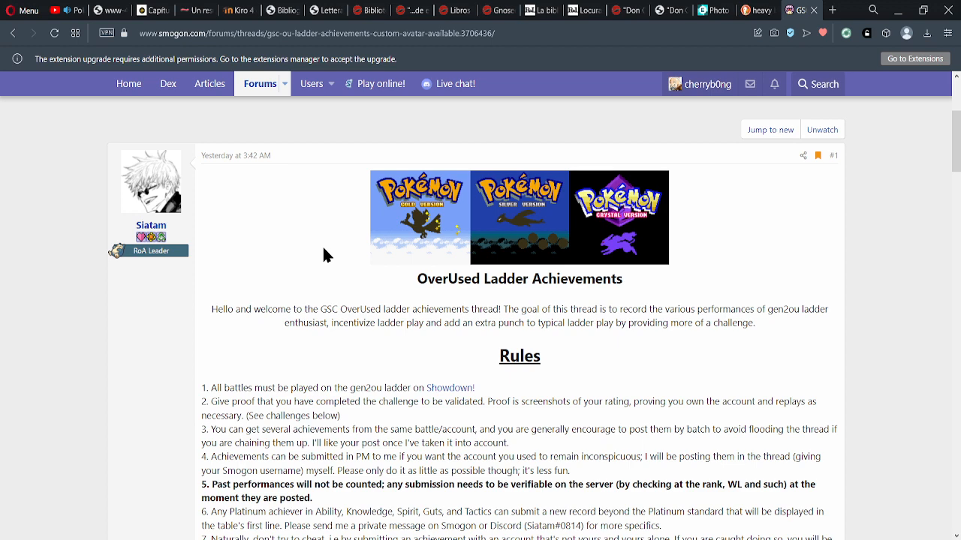
pyautogui.scroll(-1, 324, 255)
pyautogui.scroll(-2, 323, 255)
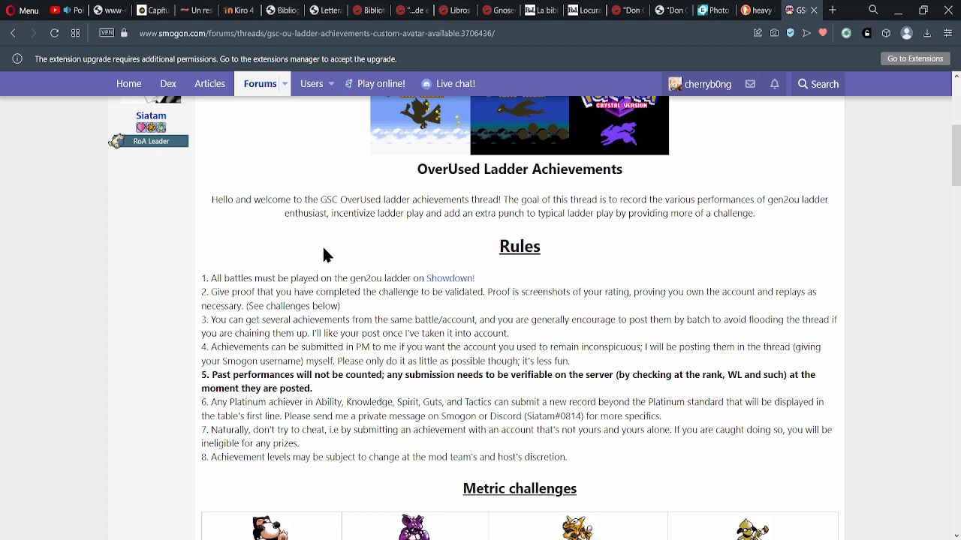
pyautogui.scroll(-1, 324, 255)
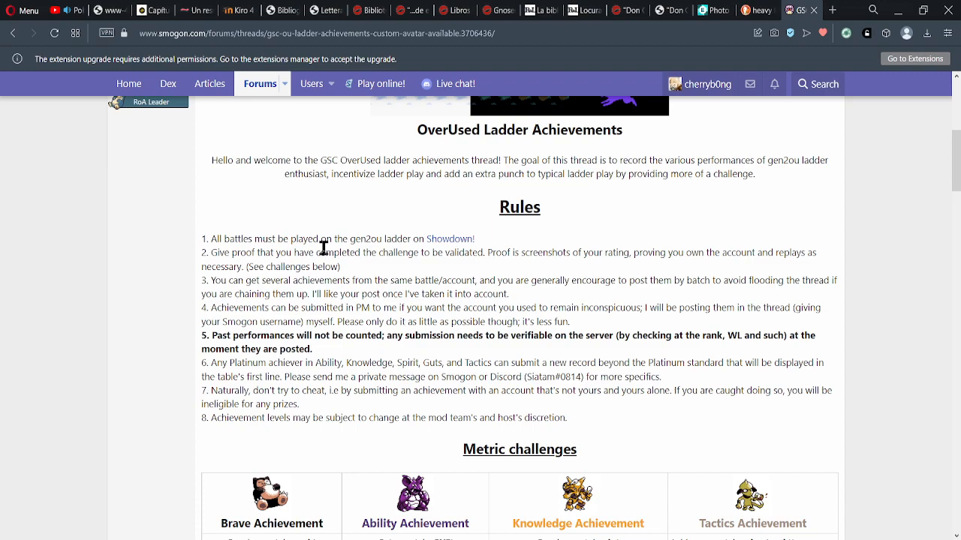
pyautogui.scroll(-3, 323, 247)
pyautogui.scroll(-3, 324, 254)
pyautogui.scroll(2, 324, 254)
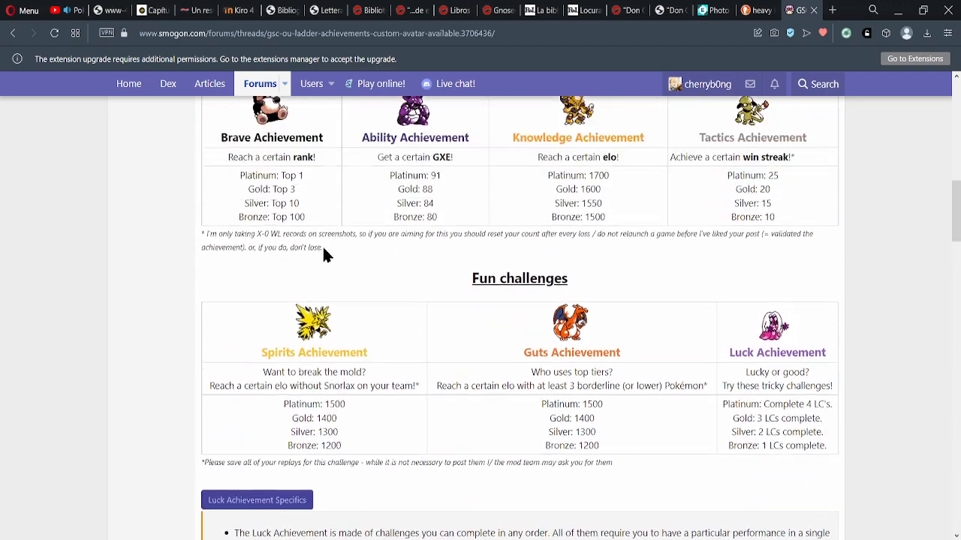
pyautogui.scroll(-1, 323, 253)
pyautogui.scroll(-2, 324, 253)
pyautogui.scroll(-3, 324, 255)
pyautogui.scroll(-4, 324, 255)
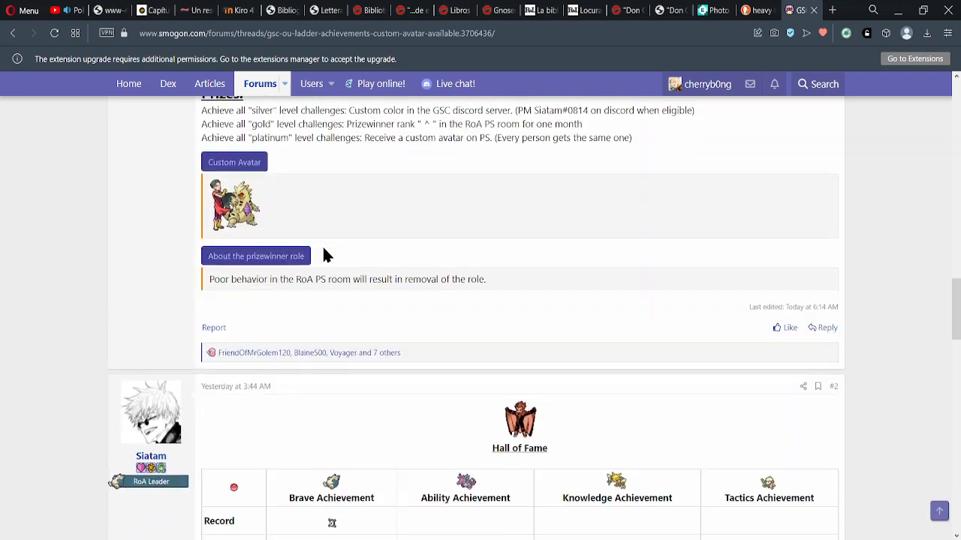
pyautogui.scroll(-4, 324, 256)
pyautogui.scroll(-2, 324, 255)
pyautogui.scroll(3, 323, 255)
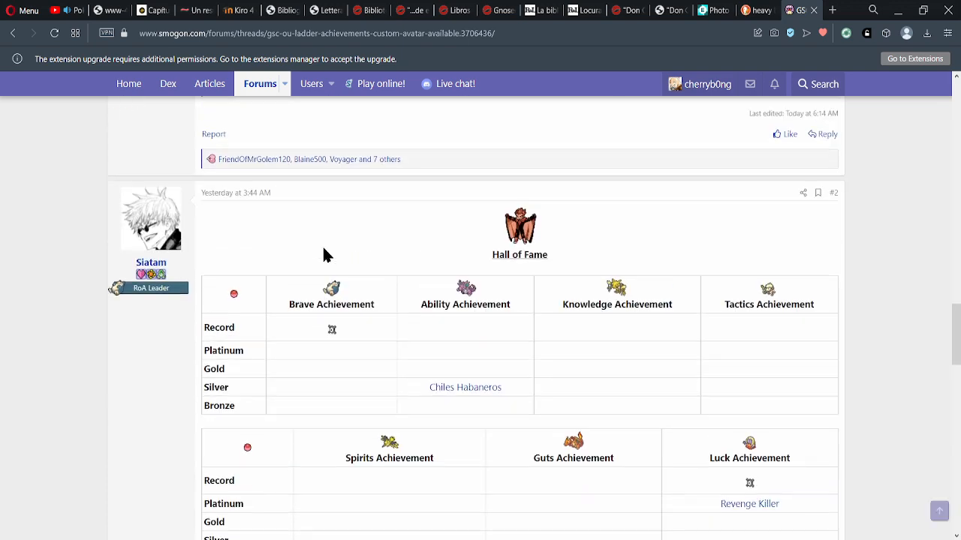
pyautogui.scroll(1, 324, 255)
pyautogui.scroll(-3, 324, 255)
pyautogui.scroll(1, 324, 255)
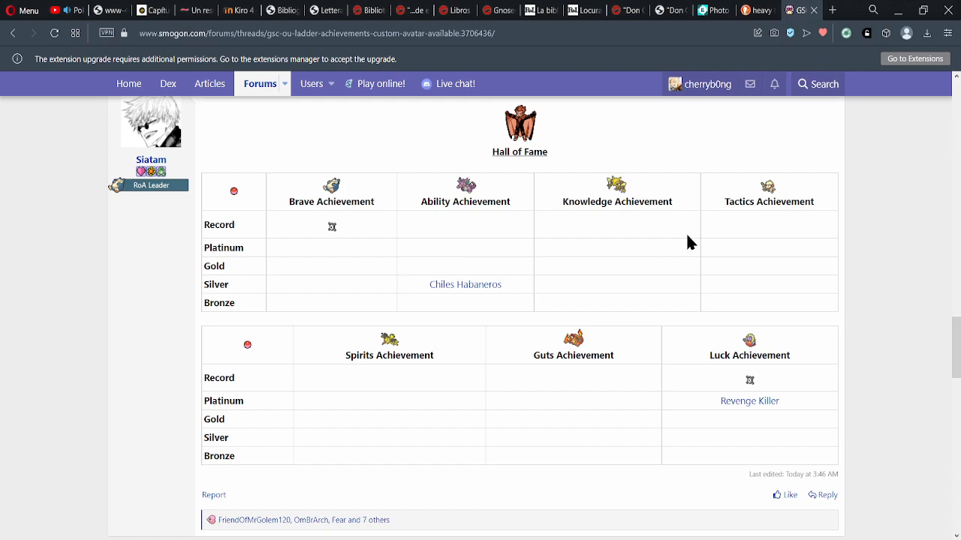
pyautogui.scroll(3, 686, 240)
pyautogui.scroll(3, 686, 240)
pyautogui.scroll(2, 686, 240)
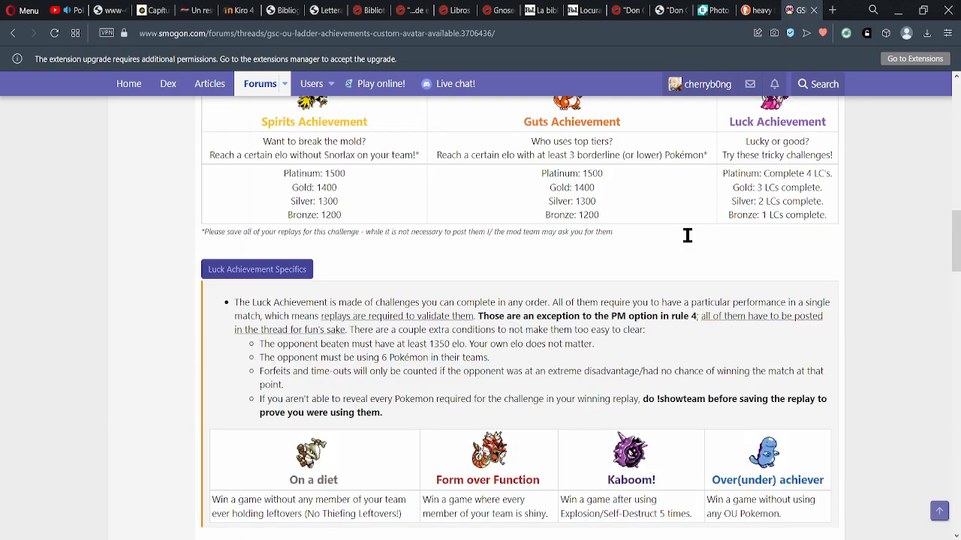
pyautogui.scroll(2, 687, 235)
pyautogui.scroll(1, 687, 235)
pyautogui.scroll(2, 686, 235)
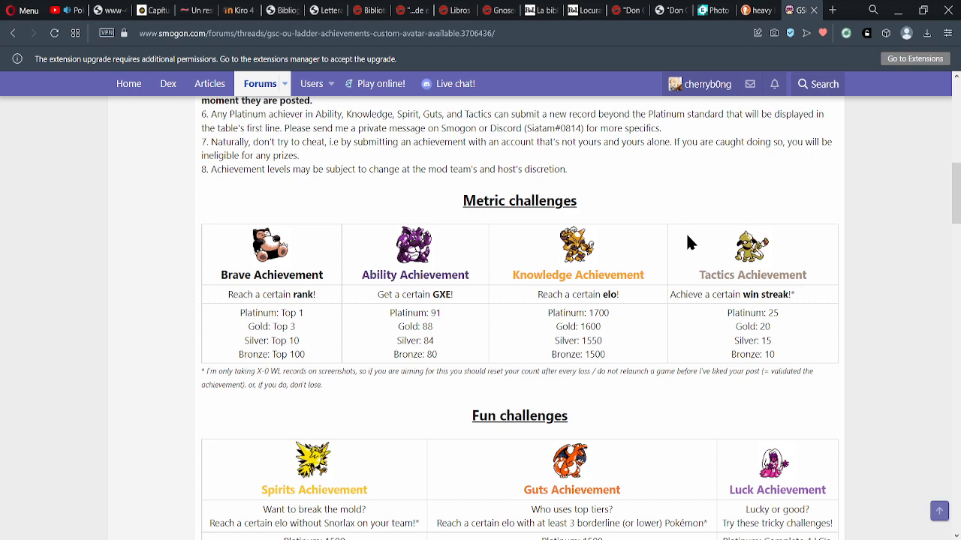
pyautogui.scroll(1, 687, 241)
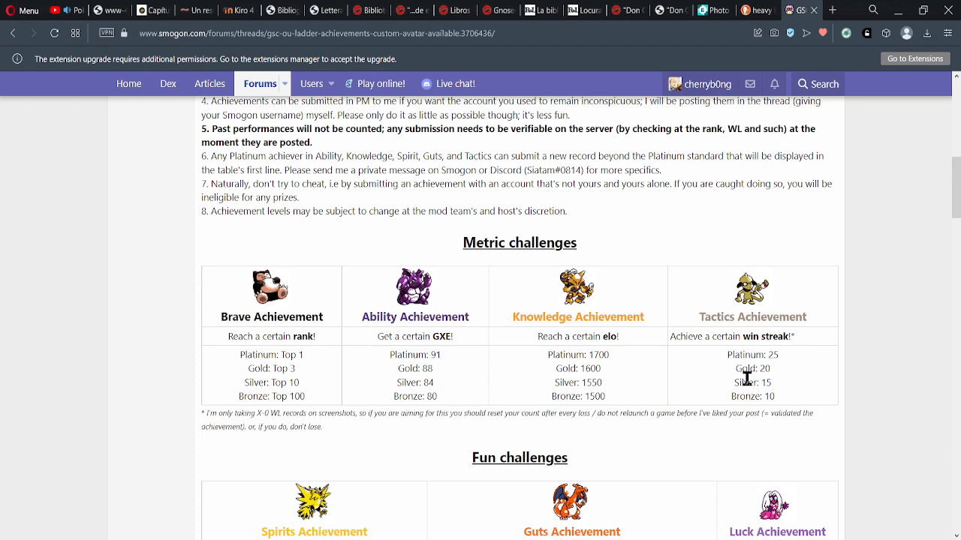
pyautogui.scroll(-2, 747, 379)
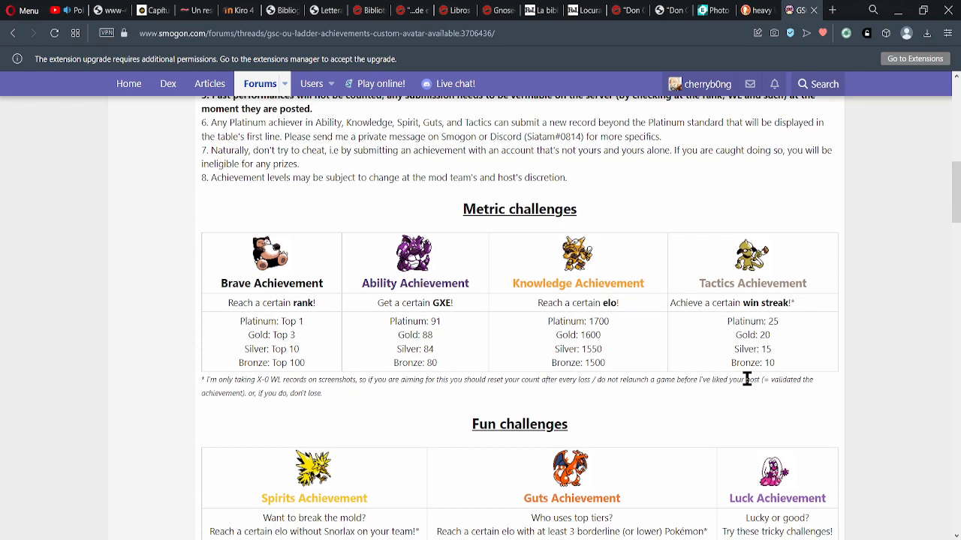
pyautogui.scroll(-1, 747, 379)
pyautogui.scroll(-3, 746, 379)
pyautogui.scroll(-3, 747, 382)
pyautogui.scroll(-3, 747, 385)
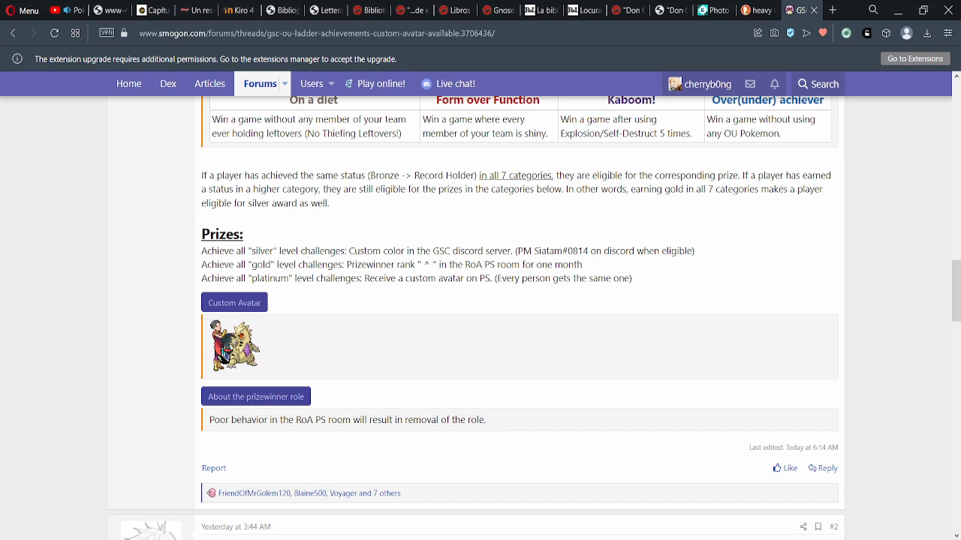
pyautogui.keyDown('ctrl'); pyautogui.scroll(7, 223, 355); pyautogui.keyUp('ctrl')
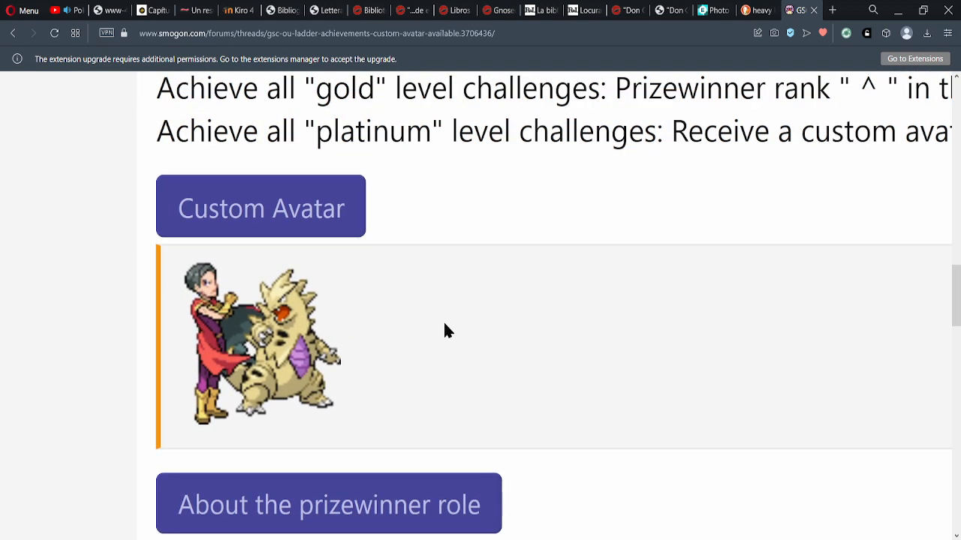
pyautogui.keyDown('ctrl'); pyautogui.scroll(-7, 602, 338); pyautogui.keyUp('ctrl')
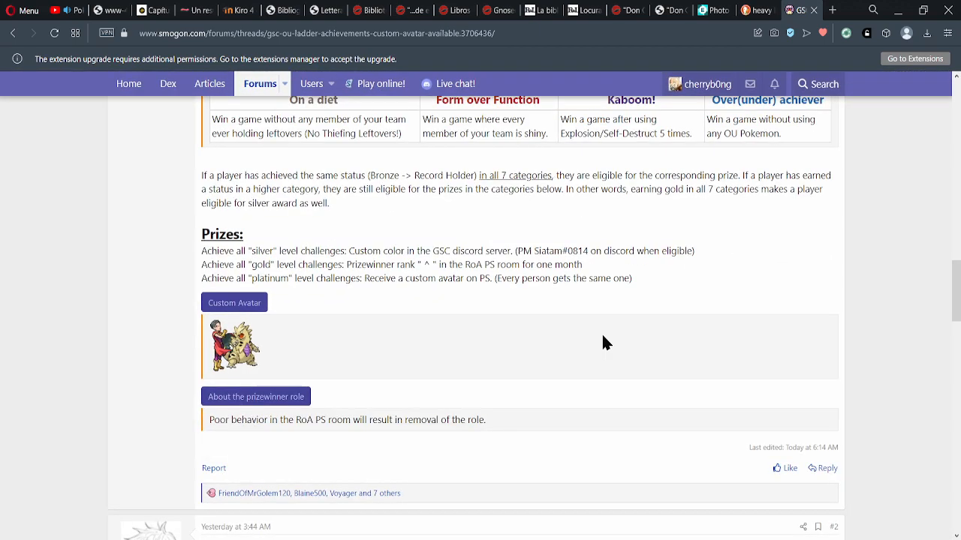
pyautogui.scroll(2, 603, 343)
pyautogui.scroll(3, 603, 343)
pyautogui.scroll(1, 603, 343)
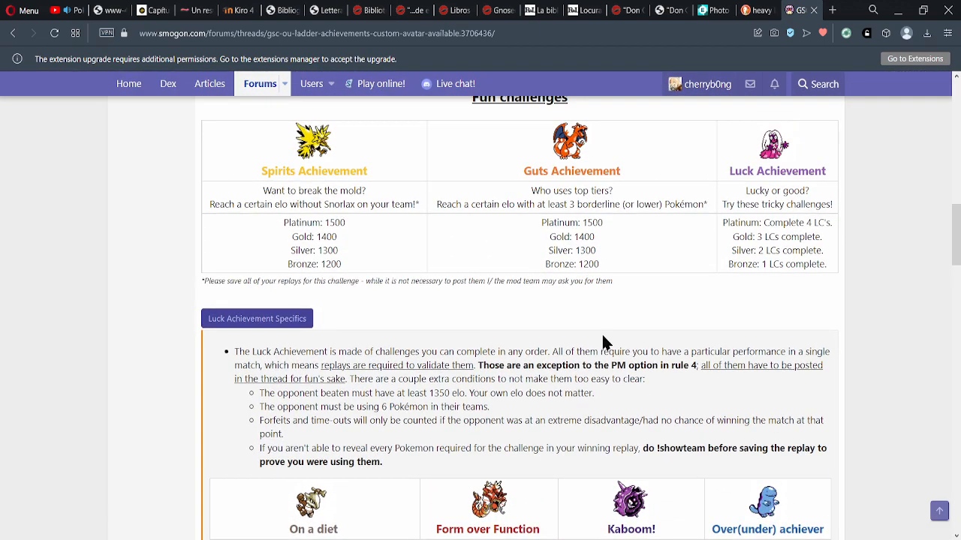
pyautogui.scroll(1, 604, 343)
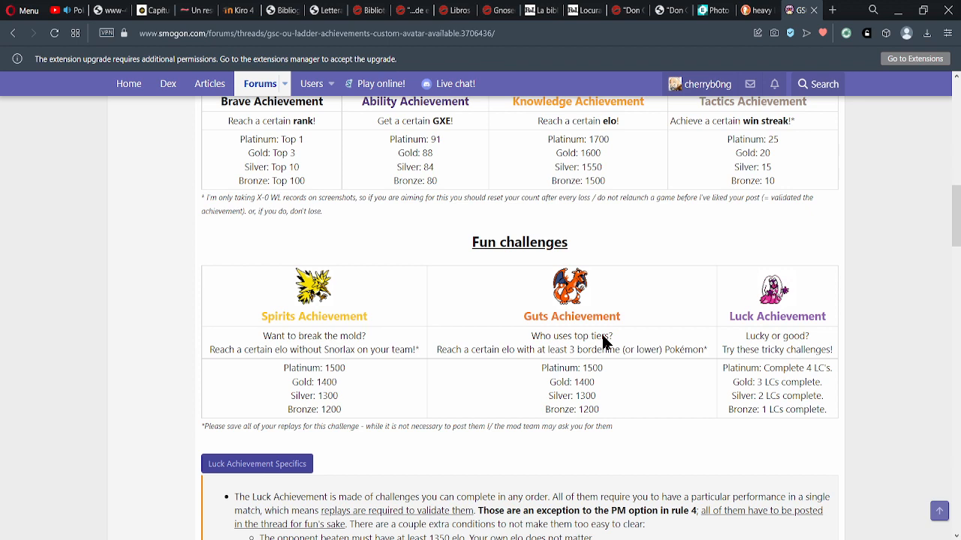
pyautogui.scroll(2, 604, 343)
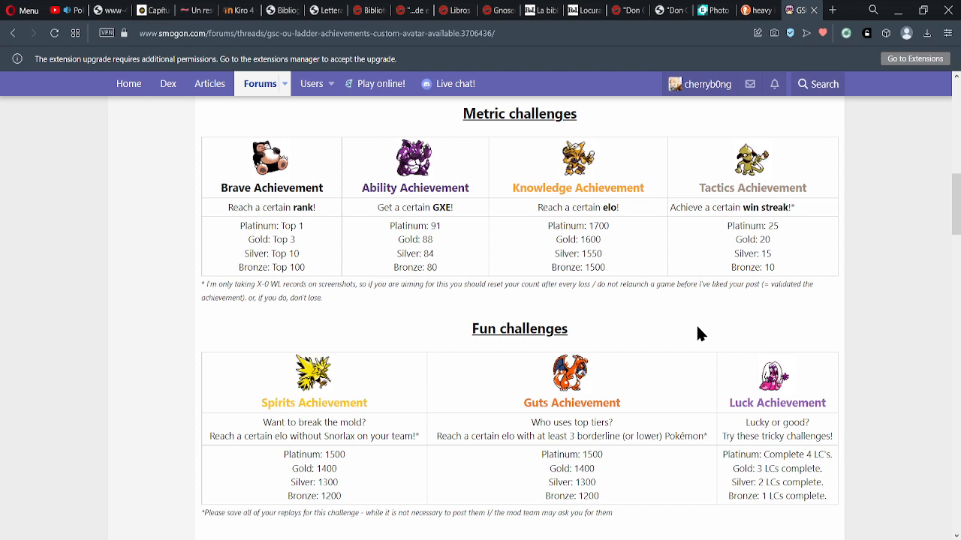
pyautogui.scroll(1, 697, 332)
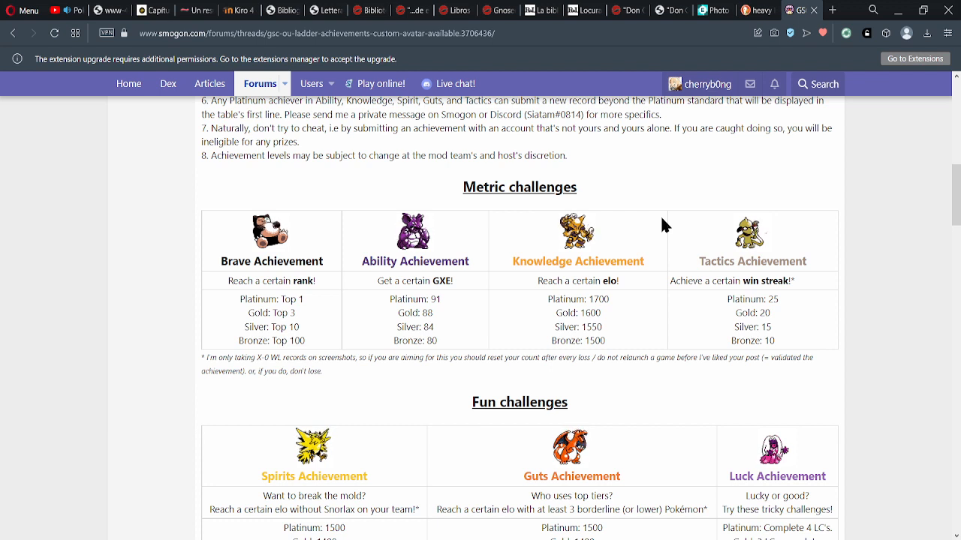
pyautogui.scroll(2, 662, 220)
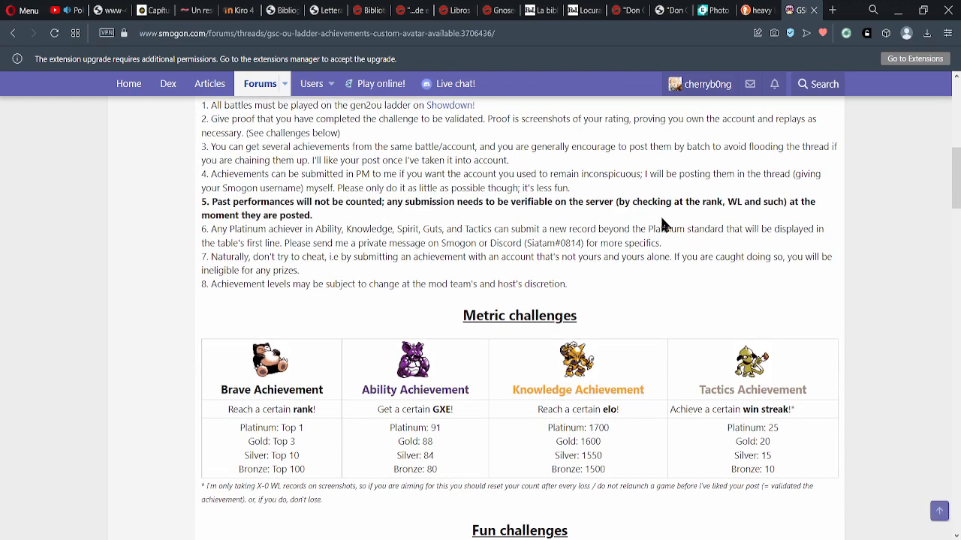
pyautogui.scroll(-1, 662, 223)
pyautogui.scroll(3, 662, 224)
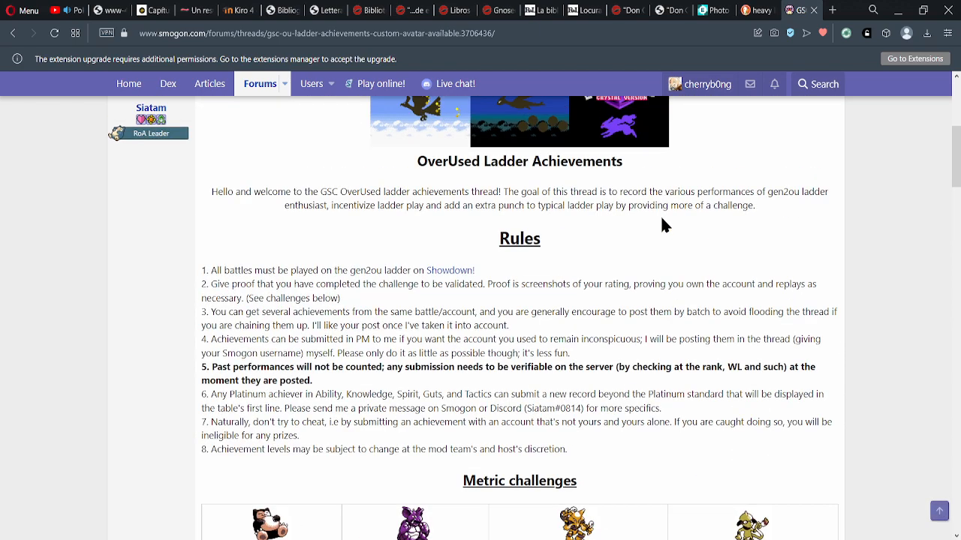
pyautogui.scroll(2, 662, 224)
pyautogui.scroll(-5, 732, 362)
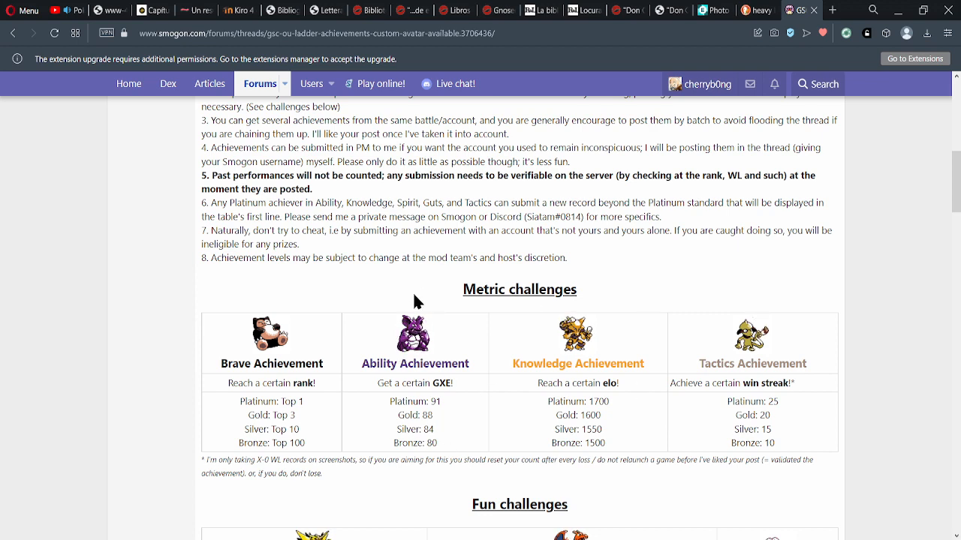
pyautogui.scroll(-1, 414, 296)
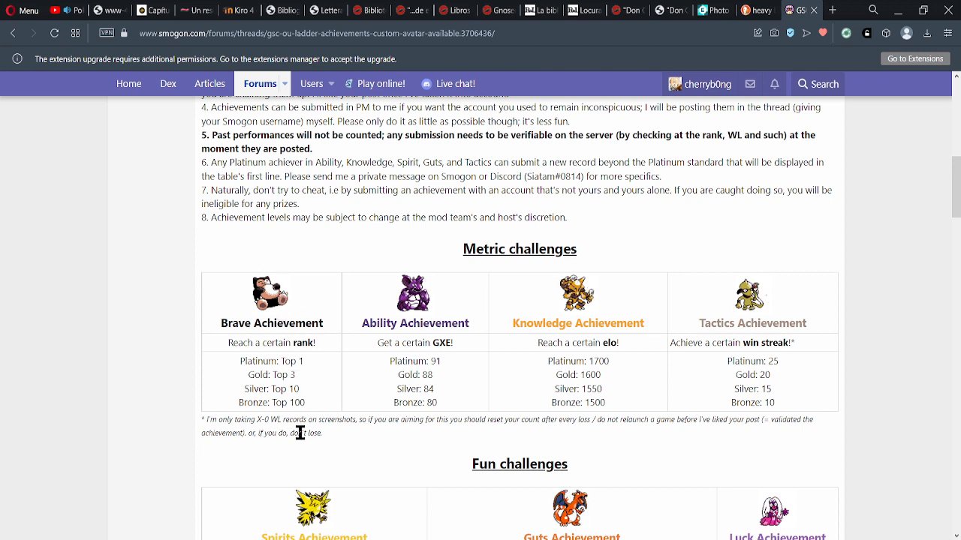
# Step: Highlight the Brave Achievement line 'Platinum: Top 1' and clear the selection
pyautogui.tripleClick(258, 365)
pyautogui.click(331, 385)
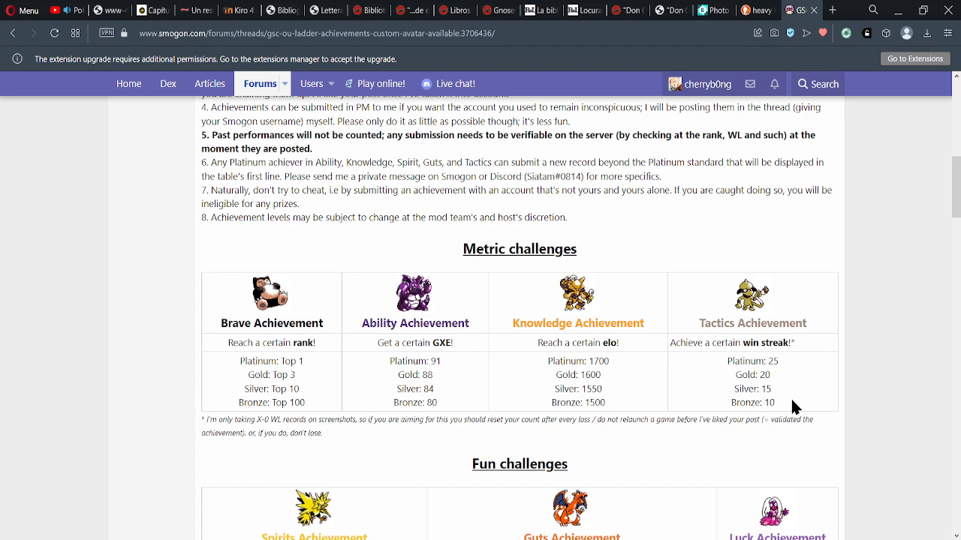
pyautogui.scroll(-1, 792, 400)
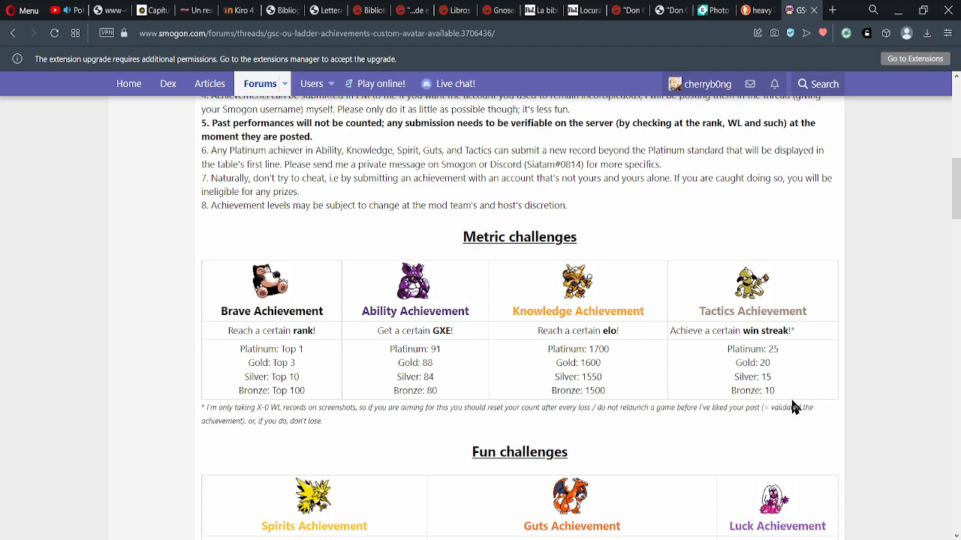
pyautogui.scroll(-2, 794, 406)
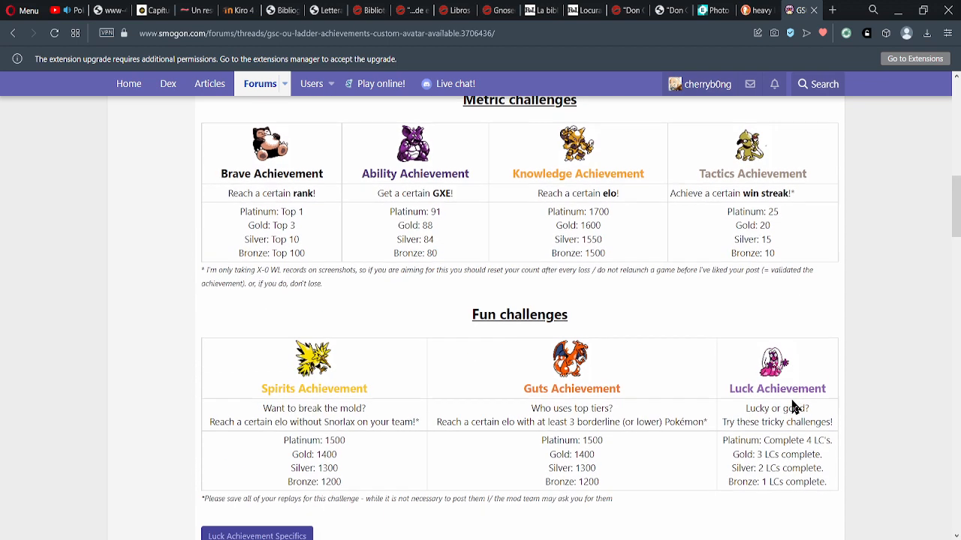
pyautogui.scroll(-1, 462, 327)
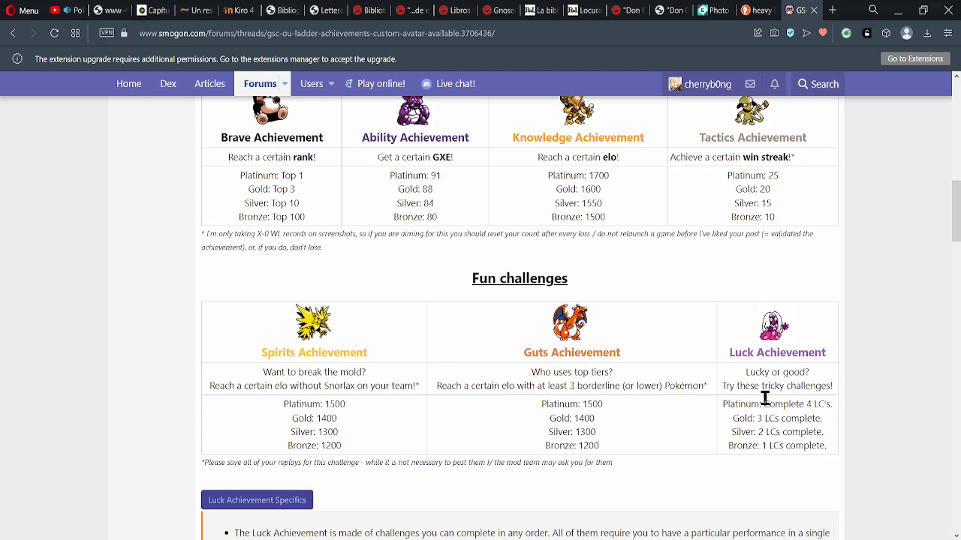
pyautogui.scroll(-2, 765, 398)
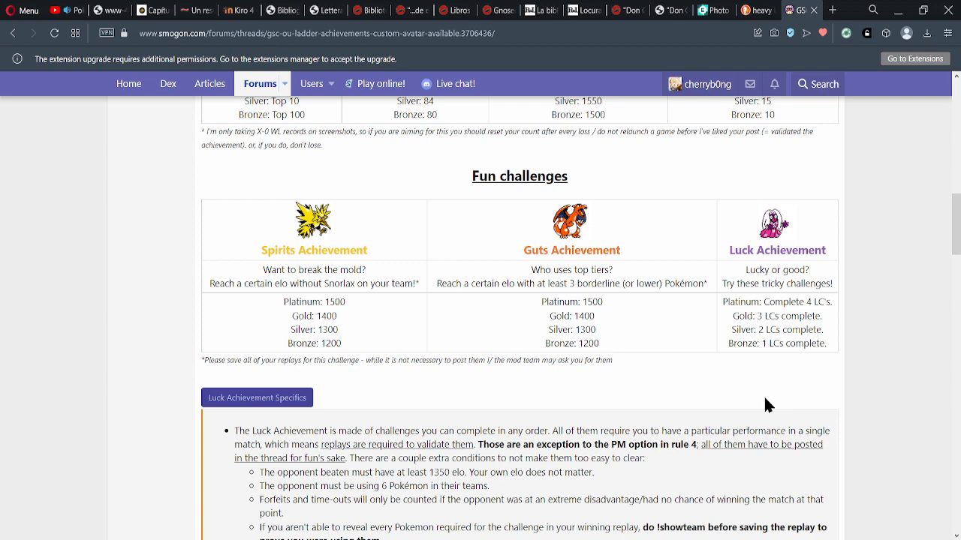
pyautogui.scroll(-2, 765, 405)
pyautogui.scroll(-2, 765, 398)
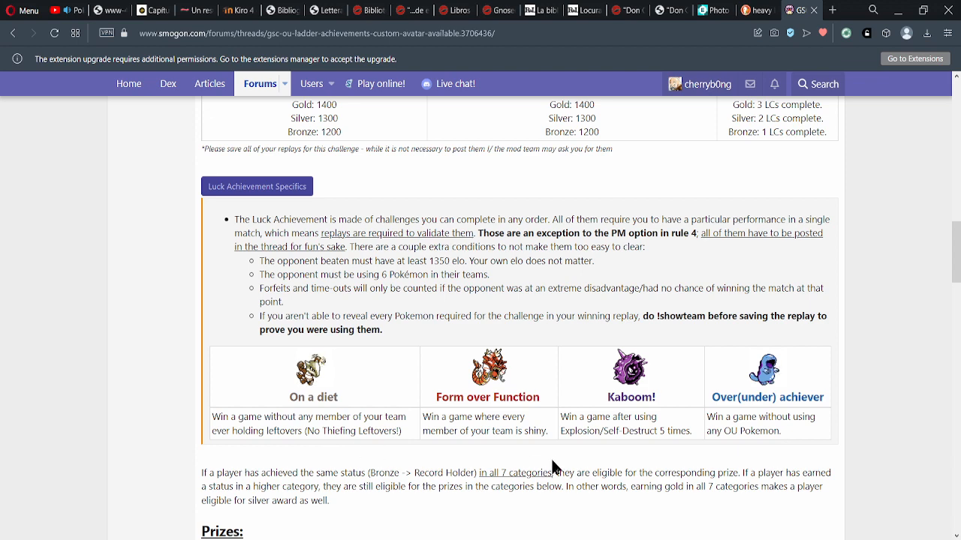
pyautogui.scroll(-1, 554, 467)
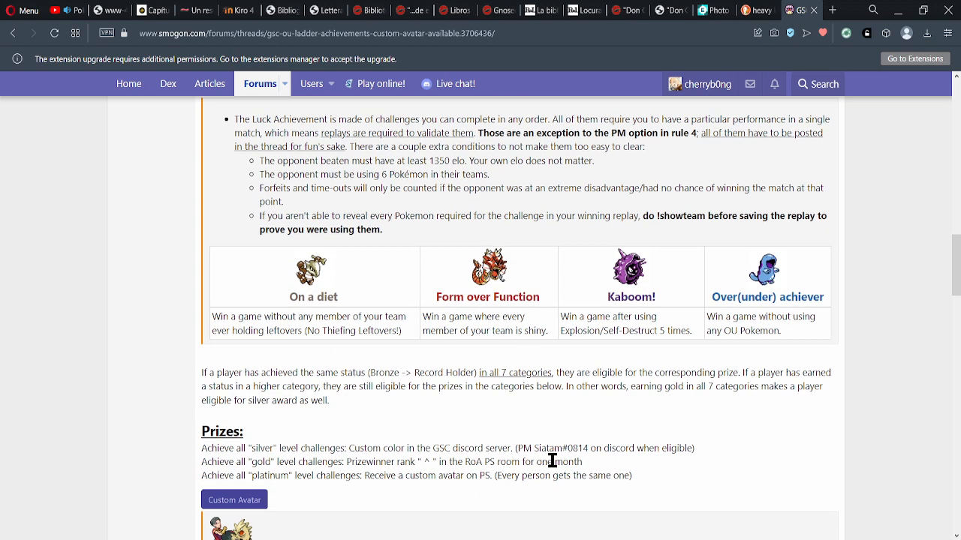
pyautogui.scroll(-1, 554, 466)
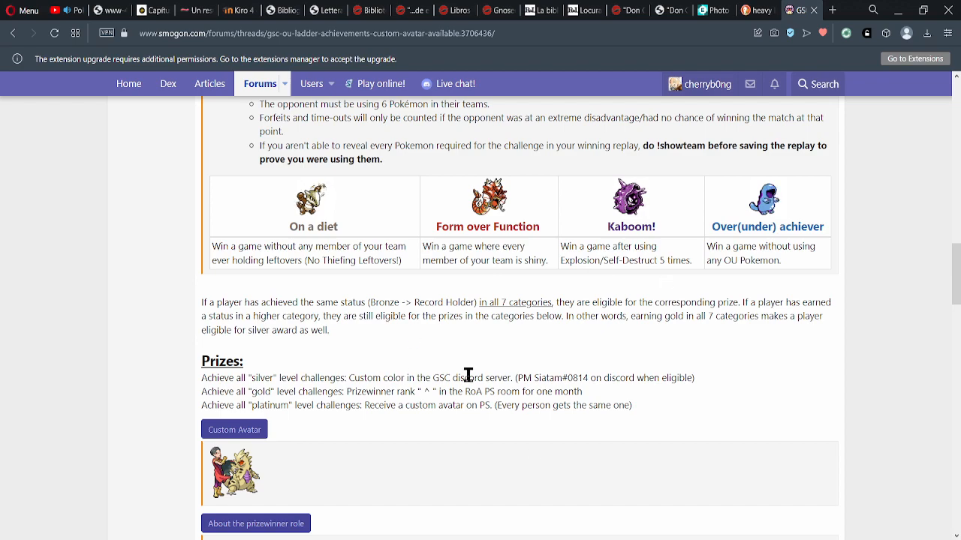
pyautogui.scroll(-2, 498, 422)
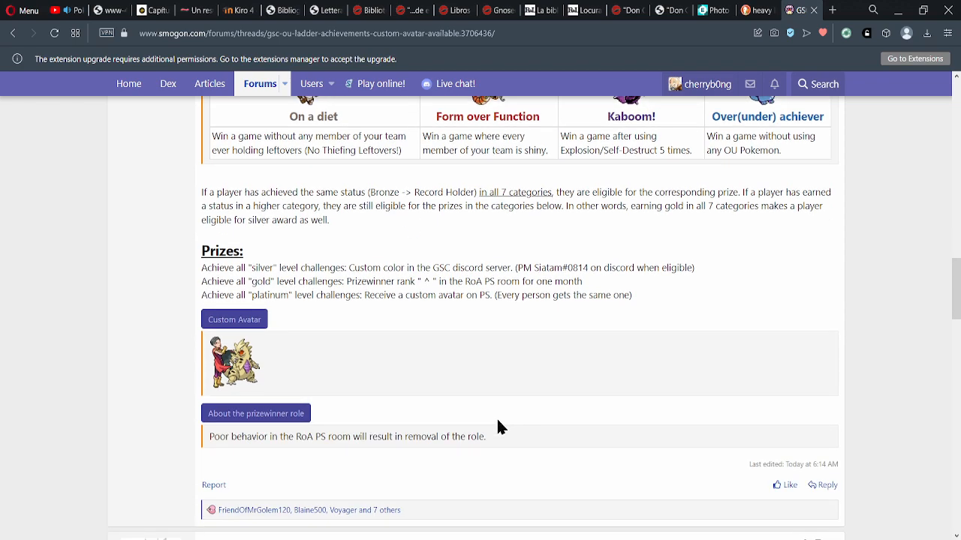
pyautogui.scroll(-2, 498, 422)
pyautogui.scroll(2, 497, 421)
pyautogui.scroll(2, 498, 422)
pyautogui.scroll(1, 498, 422)
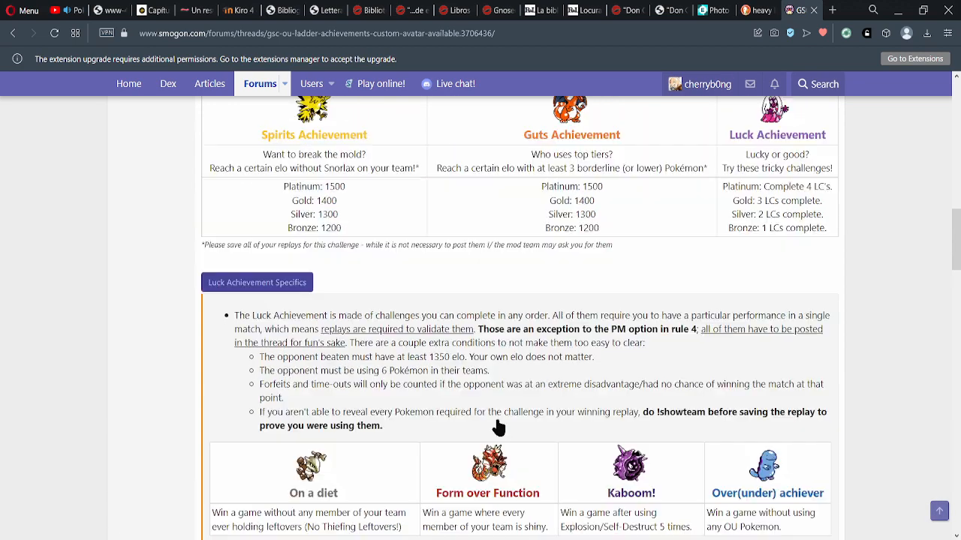
pyautogui.scroll(2, 498, 422)
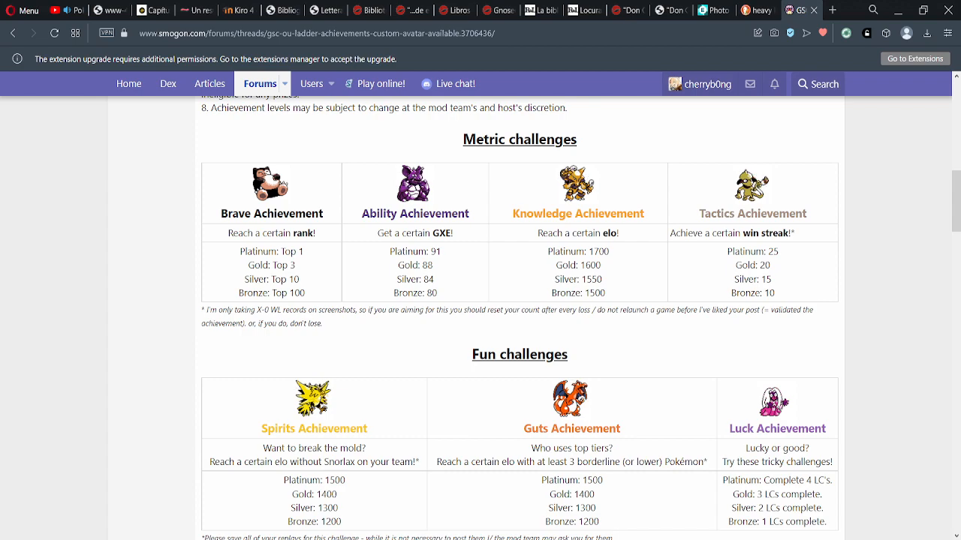
pyautogui.scroll(-1, 520, 315)
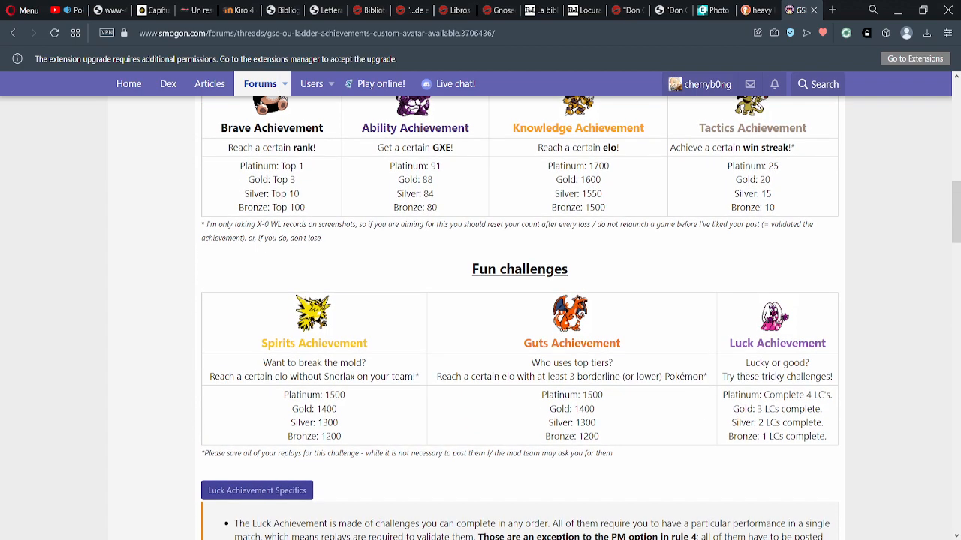
pyautogui.scroll(-1, 520, 316)
pyautogui.scroll(-2, 519, 315)
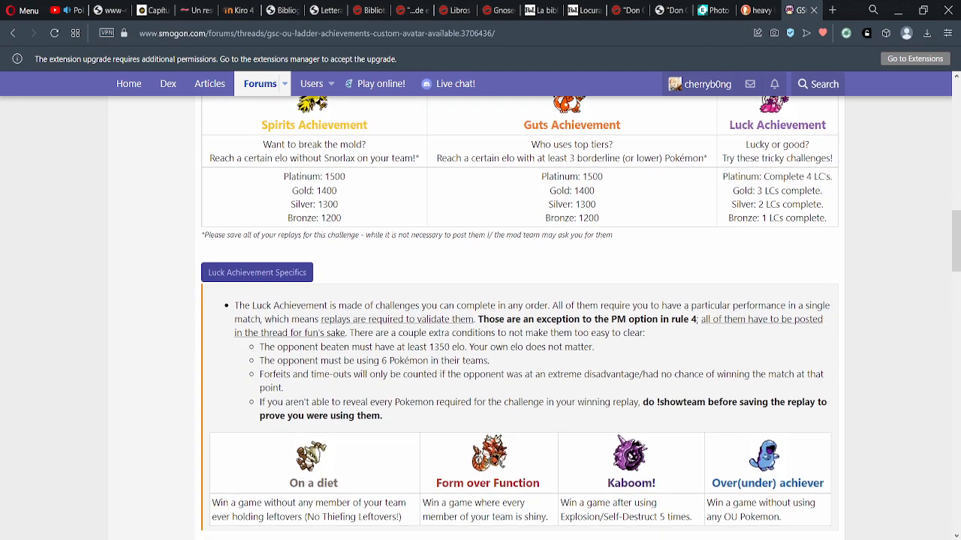
pyautogui.scroll(-1, 519, 315)
pyautogui.scroll(-1, 519, 315)
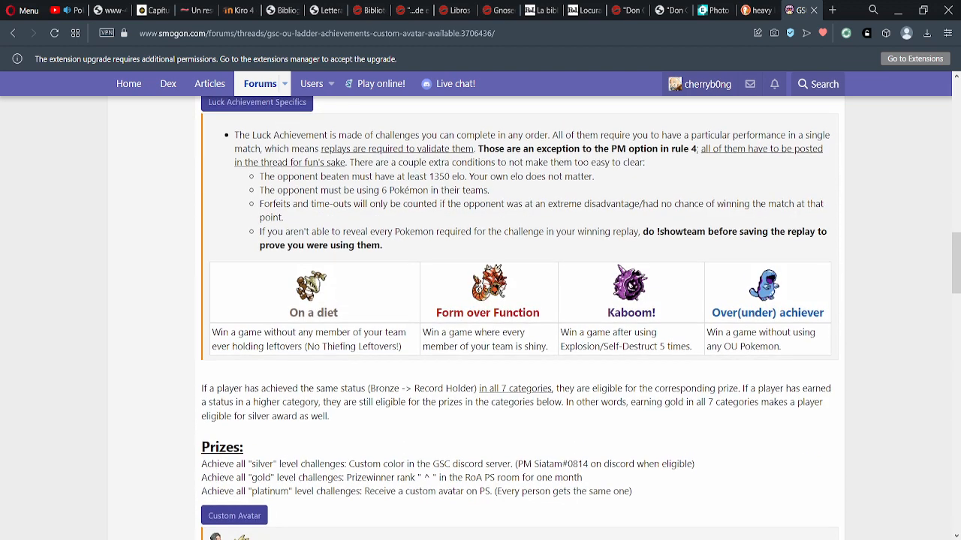